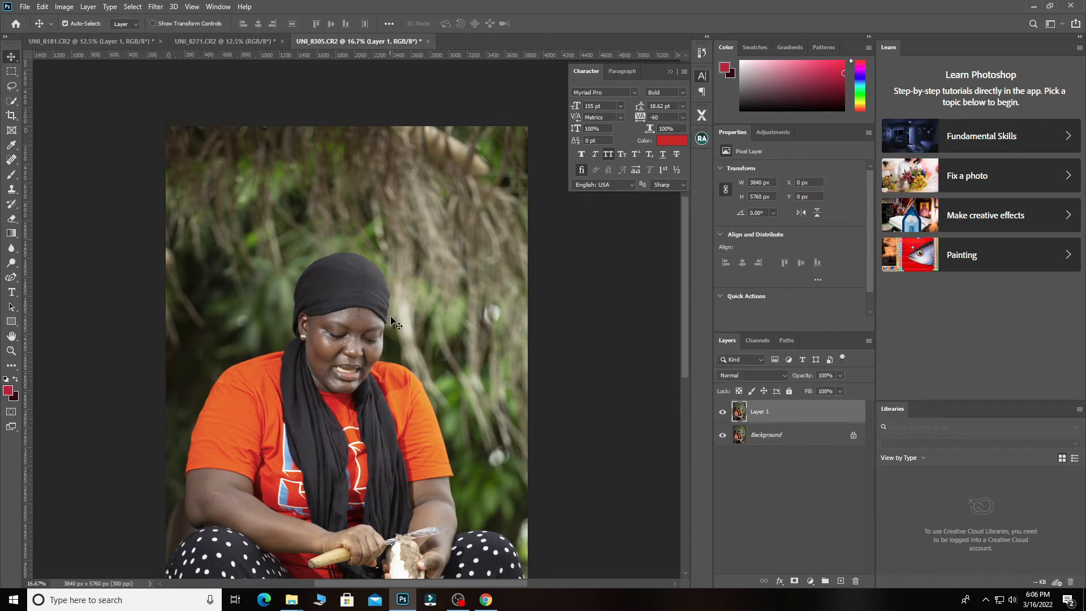
Select the seated woman on Layer 1 automatically using Select Subject.
scroll(401, 320, "down", 2)
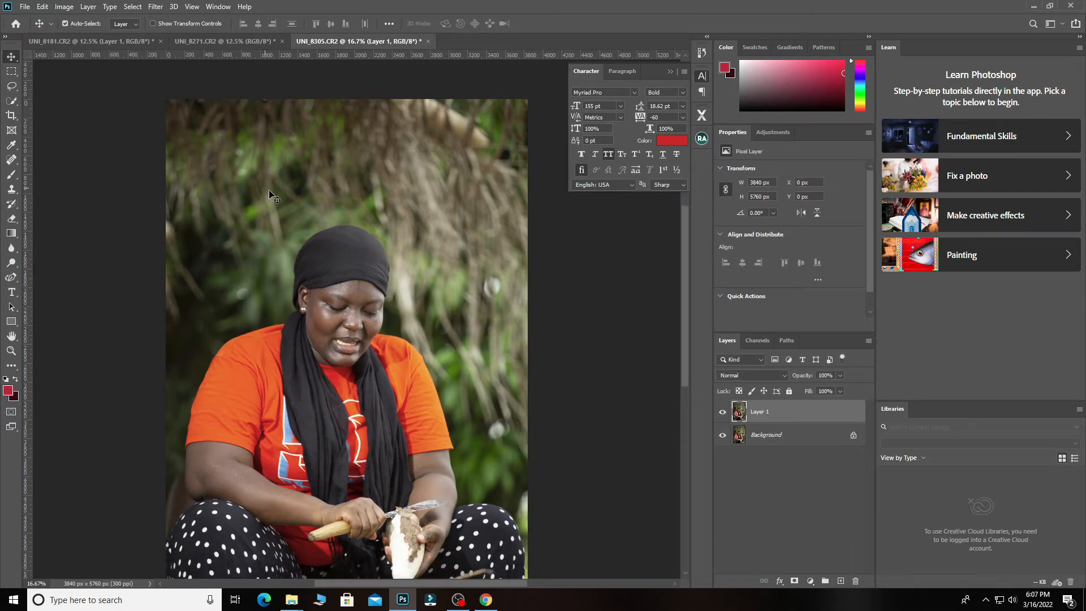
left_click(133, 7)
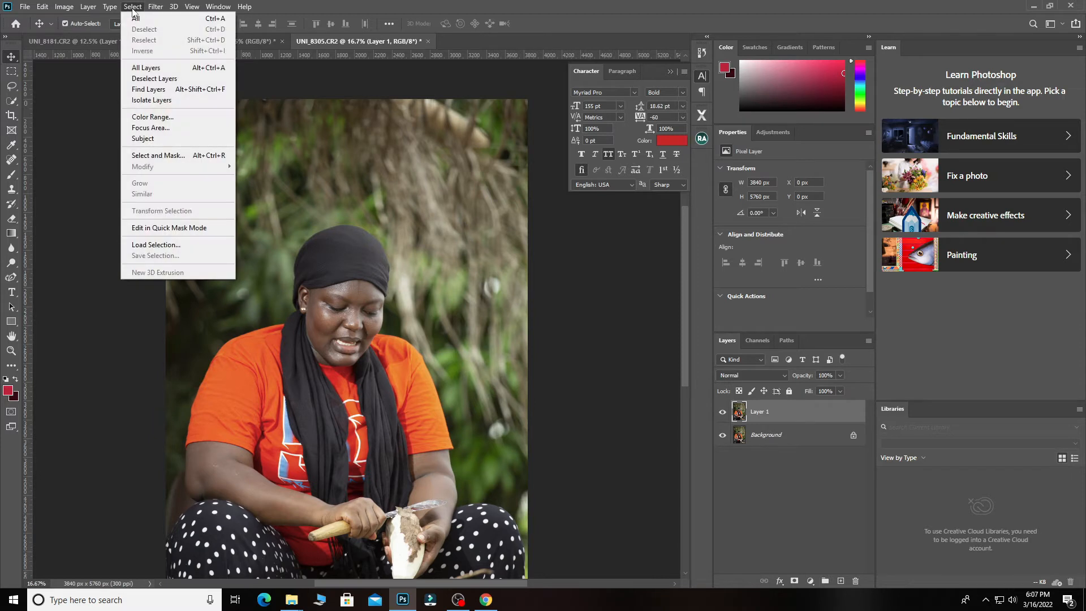
left_click(143, 138)
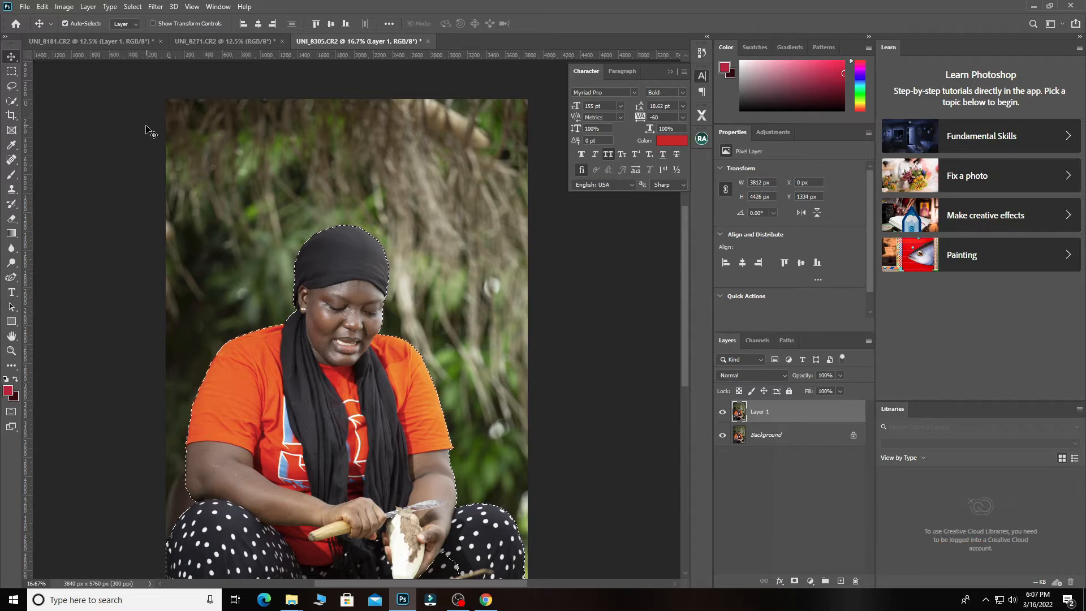
Examine the selection outline around the woman, from her head down to her skirt and the pile of roots.
scroll(242, 261, "down", 5)
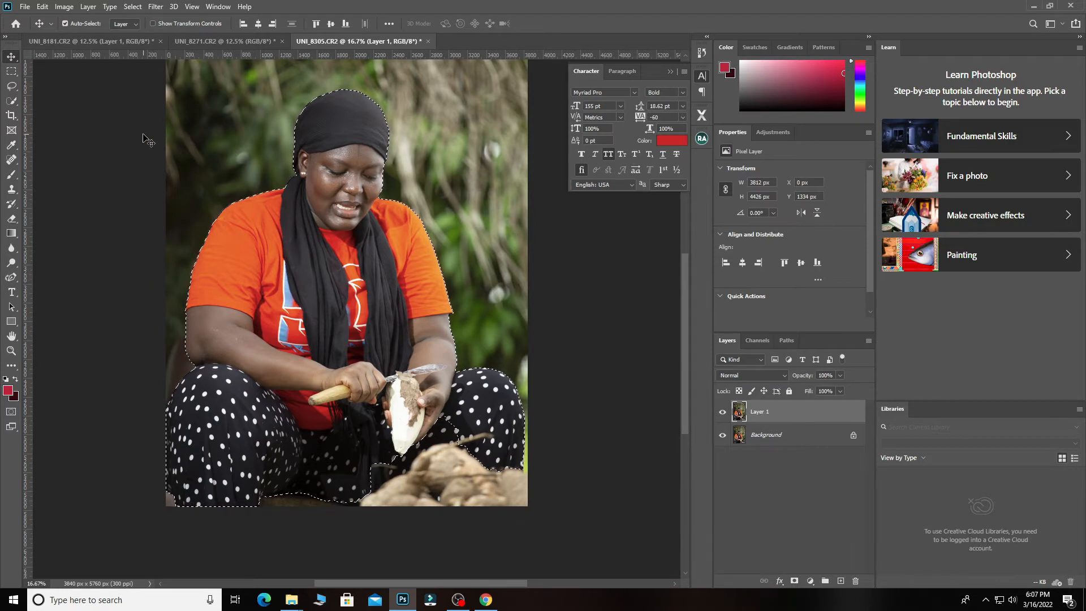
scroll(306, 213, "up", 2)
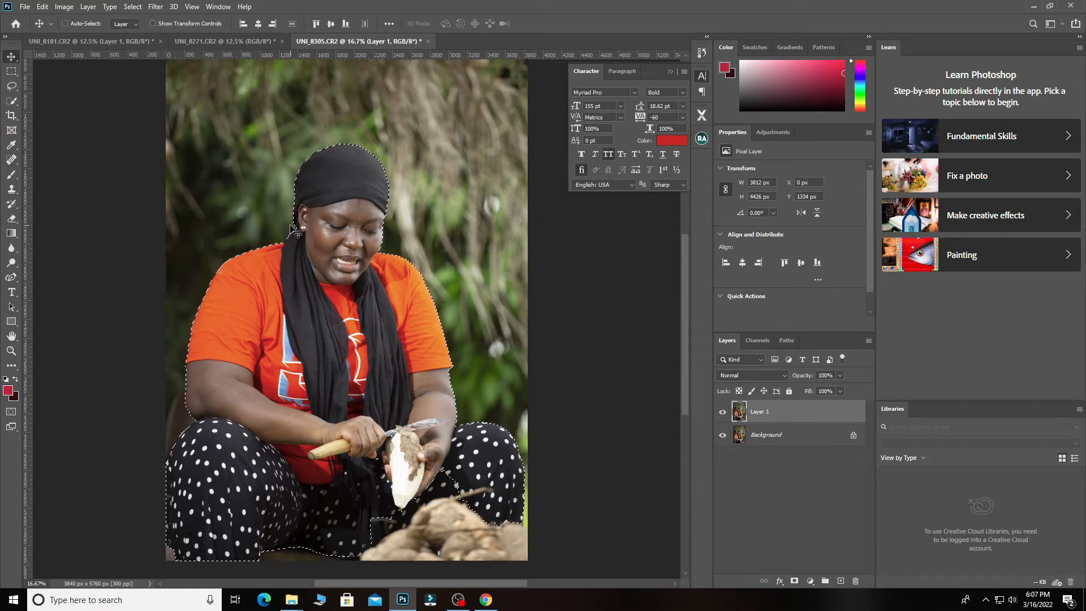
scroll(306, 213, "up", 3)
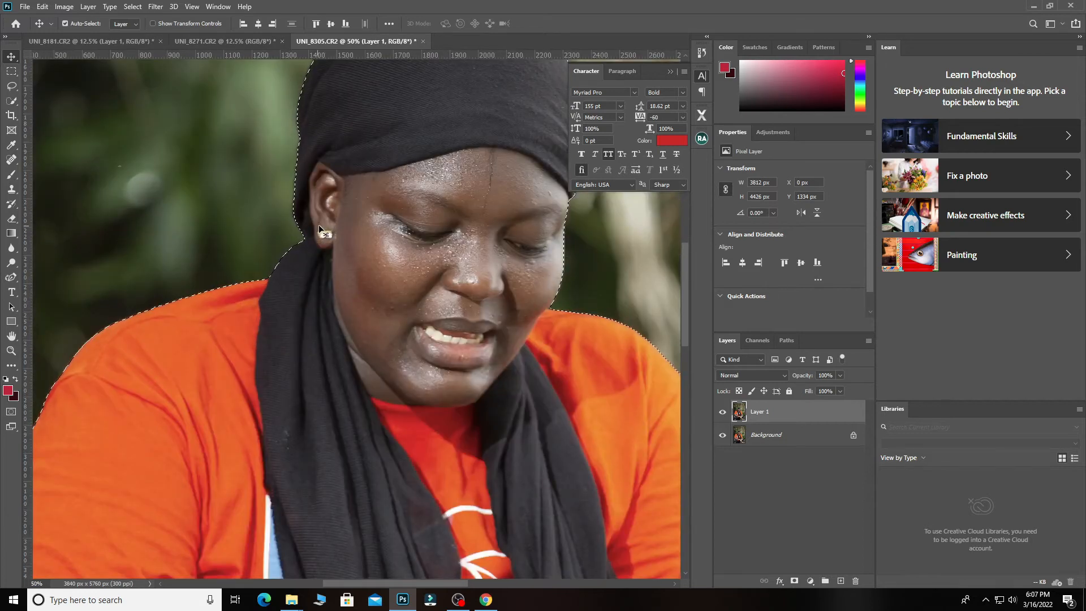
left_click_drag(387, 230, 479, 193)
left_click_drag(249, 473, 233, 237)
left_click_drag(310, 486, 302, 277)
left_click_drag(300, 333, 286, 59)
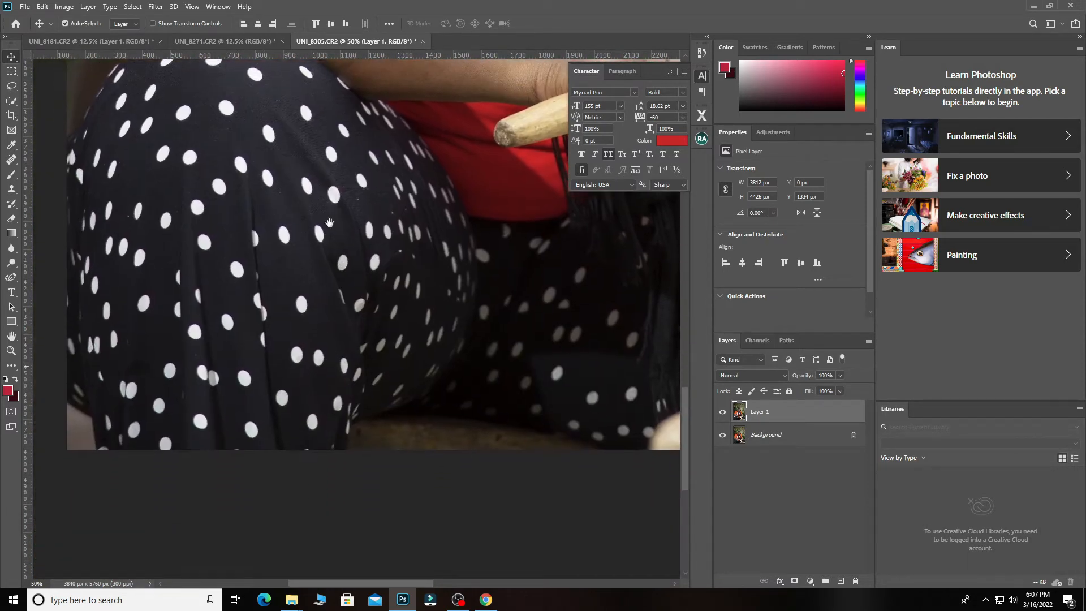
left_click_drag(212, 378, 213, 324)
left_click_drag(438, 251, 175, 373)
left_click_drag(382, 291, 186, 399)
left_click_drag(275, 377, 277, 348)
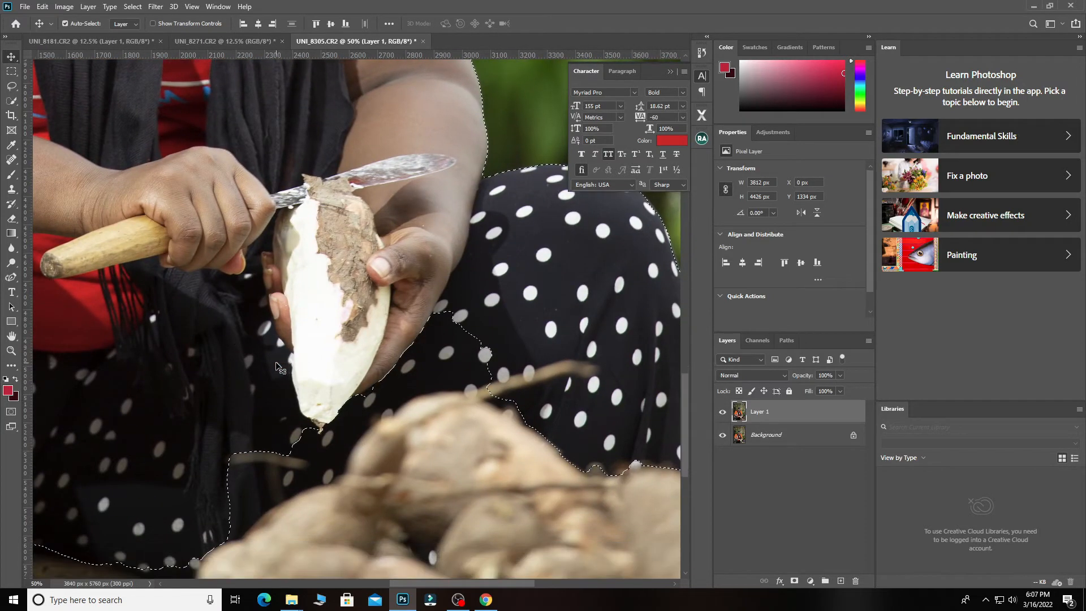
left_click(260, 361, "ctrl+alt")
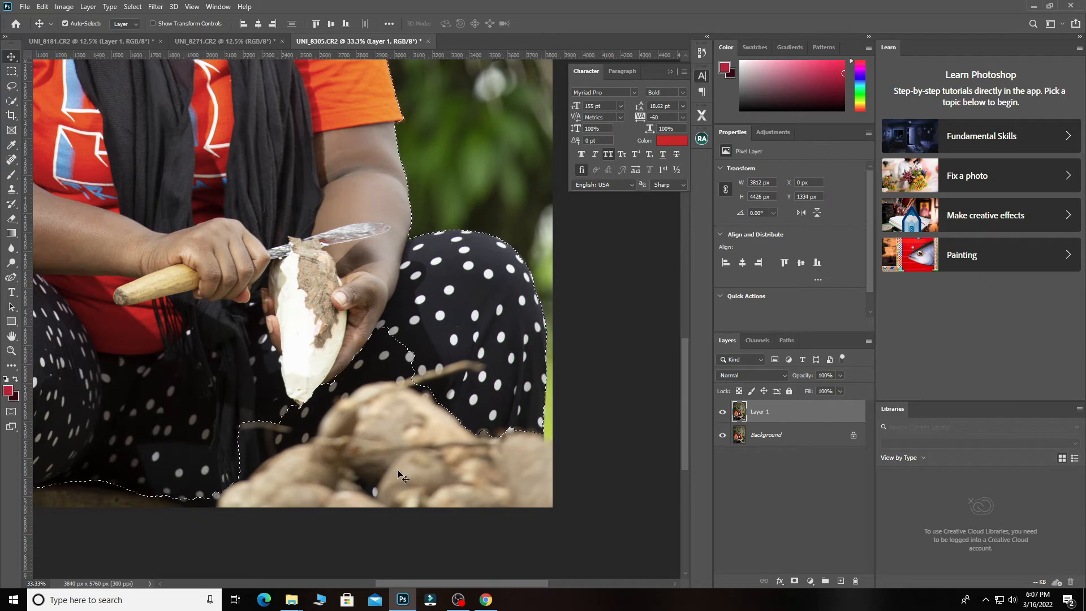
Add the missed skirt areas and the pile of roots in the photo's lower right corner to the selection with the Lasso.
left_click(11, 86)
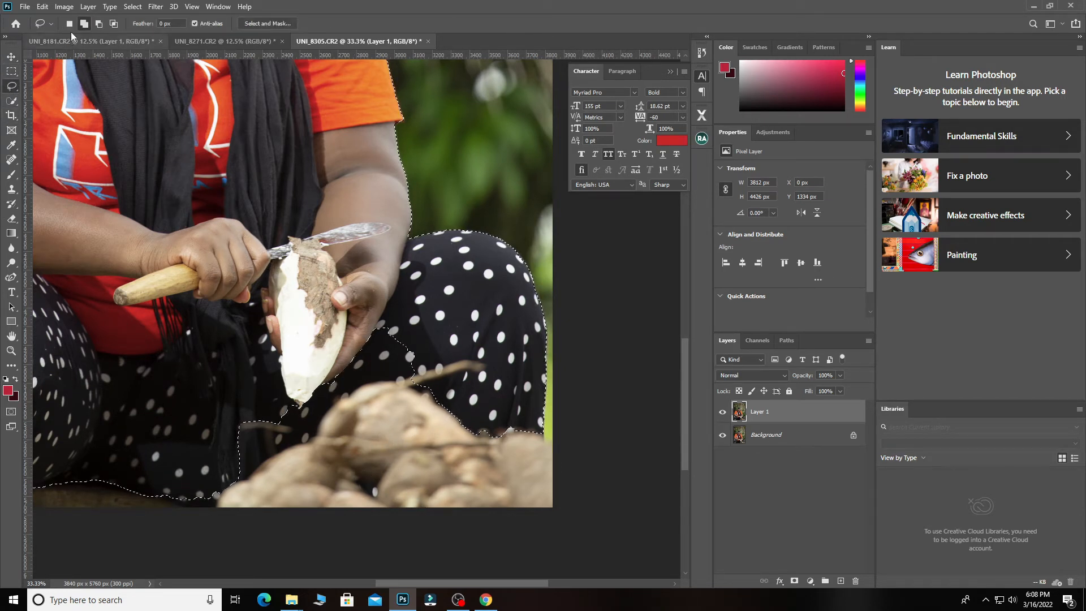
left_click(85, 25)
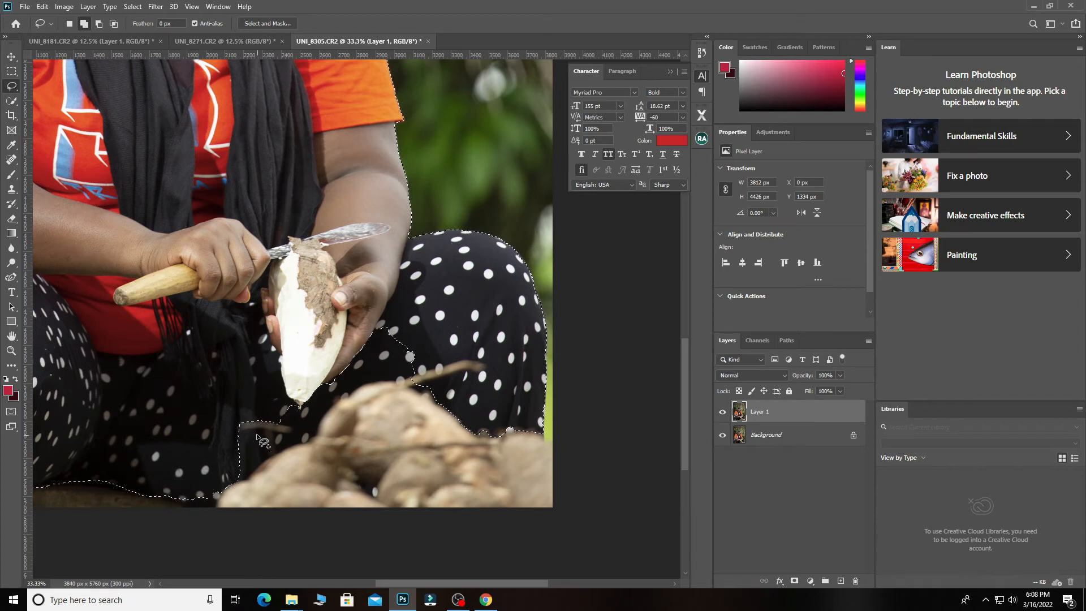
mouse_move(228, 405)
left_mouse_down()
mouse_move(397, 490)
mouse_move(407, 299)
mouse_move(243, 345)
mouse_move(301, 412)
left_mouse_up()
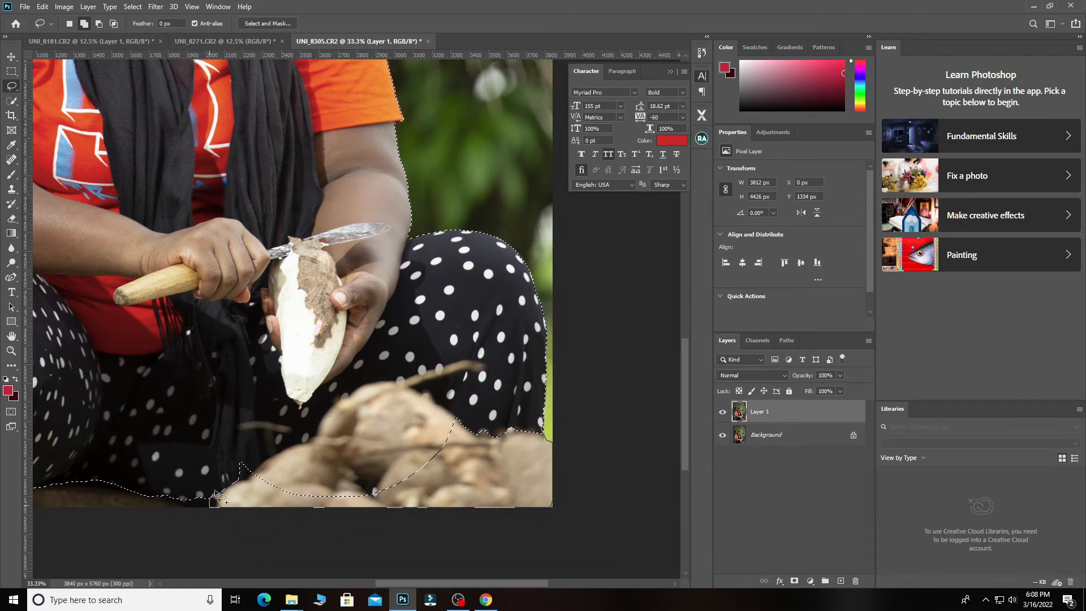
left_click_drag(253, 455, 256, 454)
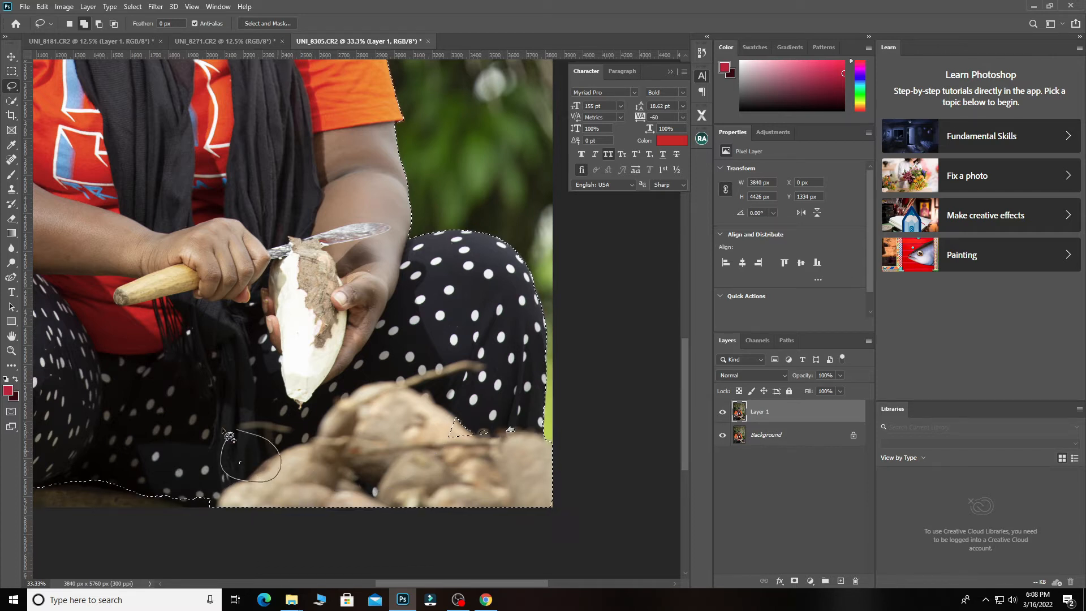
mouse_move(527, 408)
left_mouse_down()
mouse_move(396, 446)
mouse_move(510, 441)
left_mouse_up()
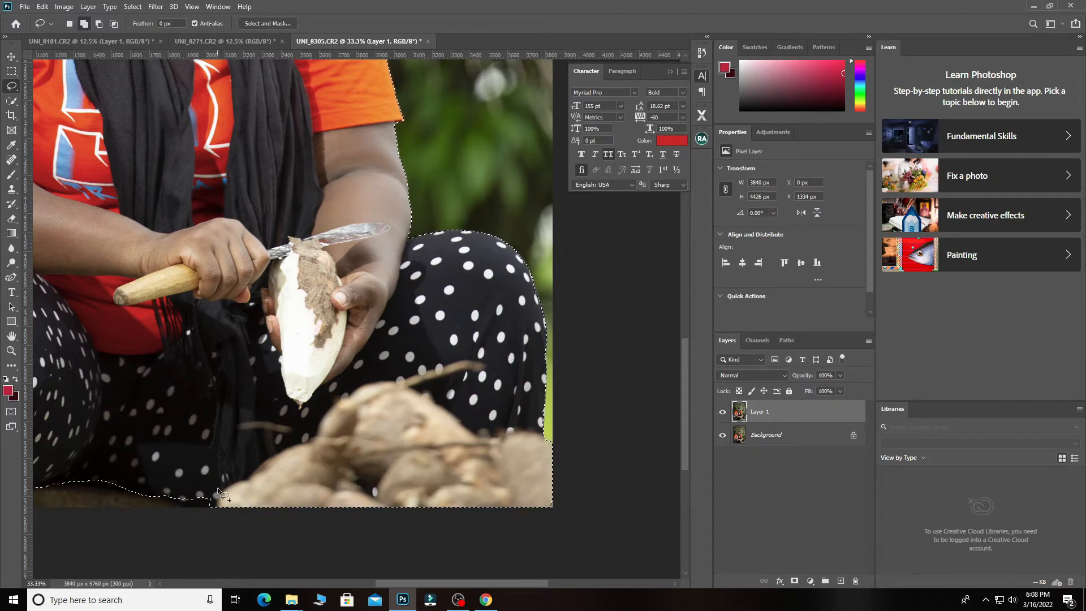
Review the extended selection around the whole figure and the outline around the head.
scroll(254, 476, "down", 2)
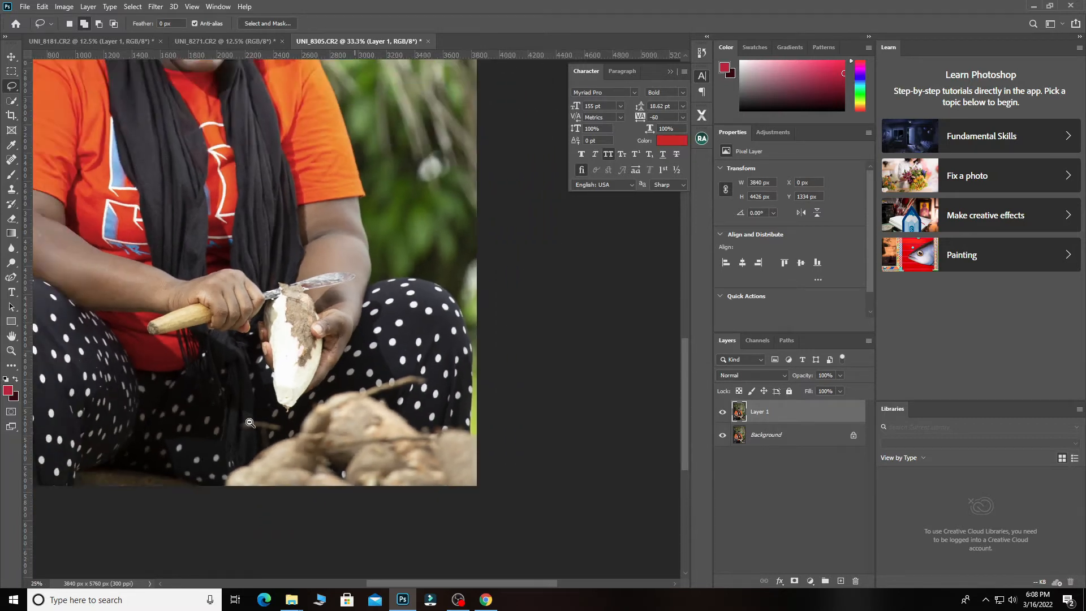
mouse_move(253, 454)
left_mouse_down()
mouse_move(231, 469)
mouse_move(170, 481)
mouse_move(109, 464)
mouse_move(146, 436)
mouse_move(254, 452)
left_mouse_up()
scroll(283, 444, "up", 3)
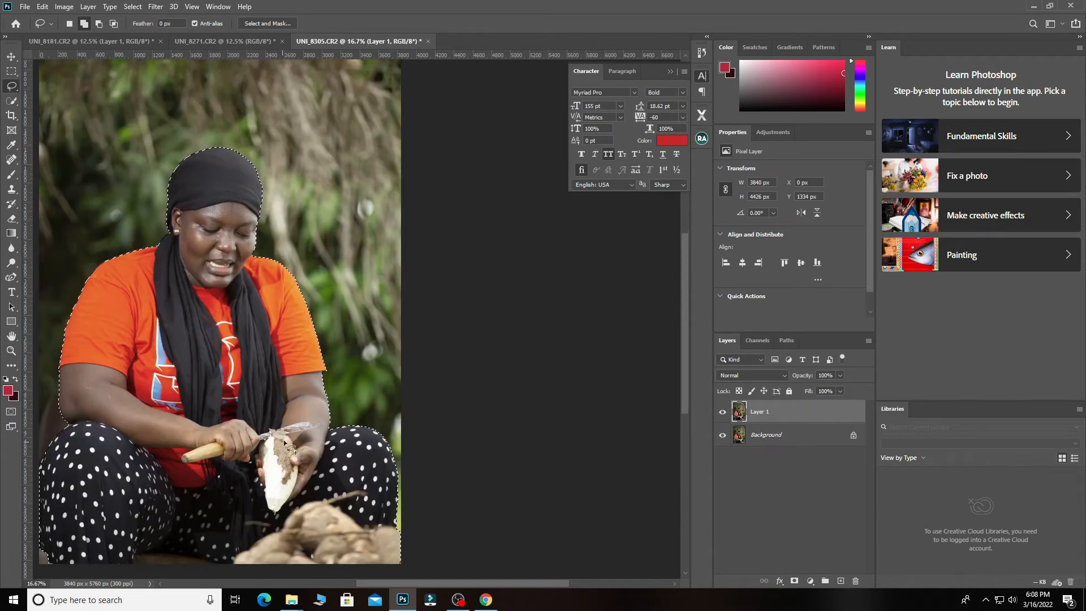
scroll(290, 441, "down", 1)
scroll(338, 429, "up", 3)
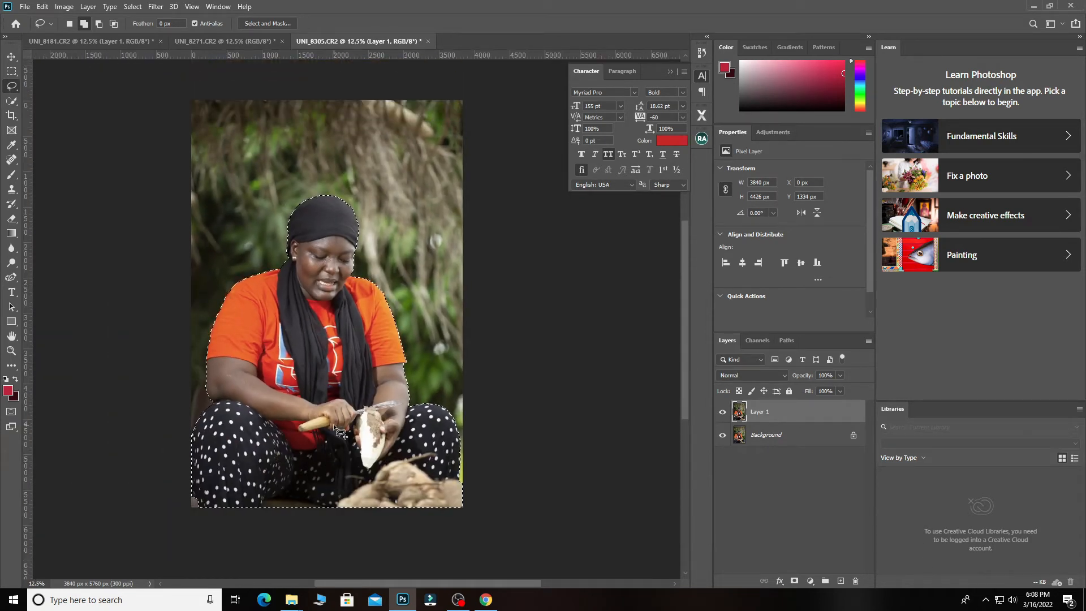
scroll(336, 425, "left", 1)
scroll(348, 417, "down", 1)
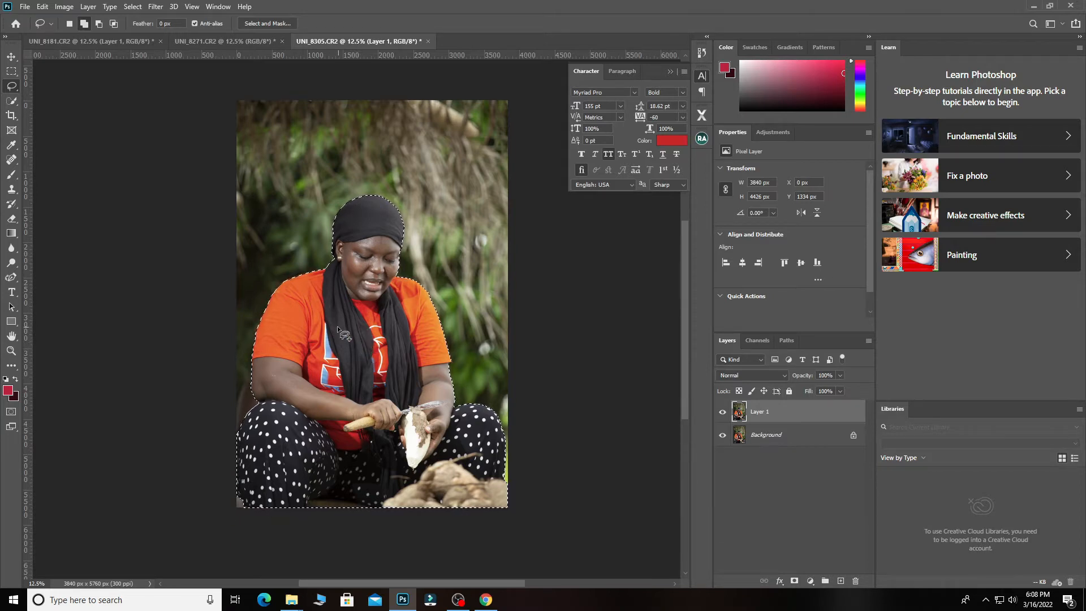
scroll(362, 314, "up", 2)
left_click(361, 303, "ctrl")
left_click(362, 304, "ctrl")
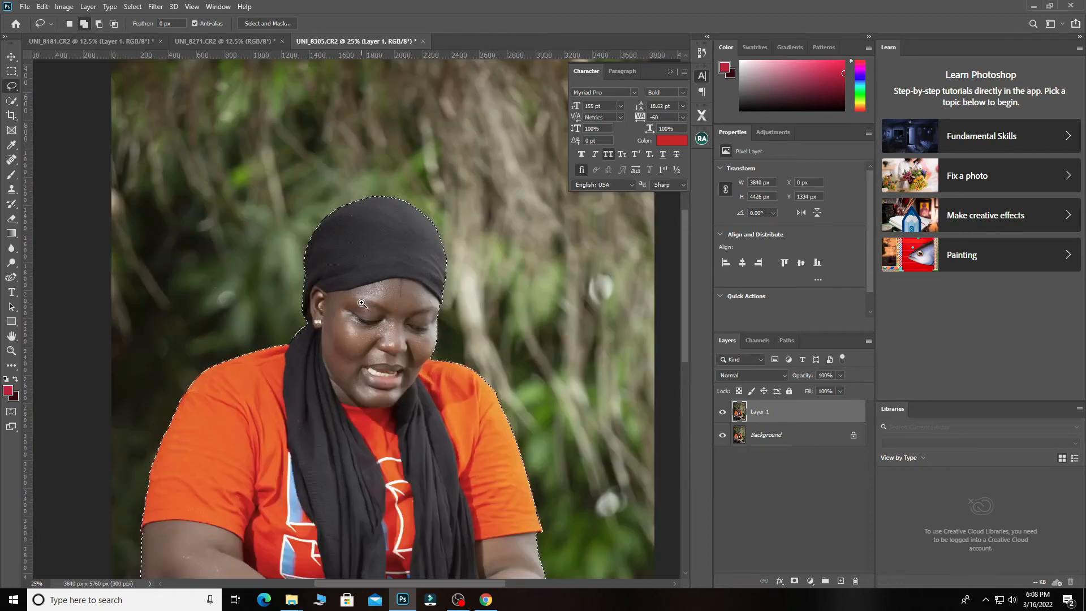
left_click(362, 303, "ctrl")
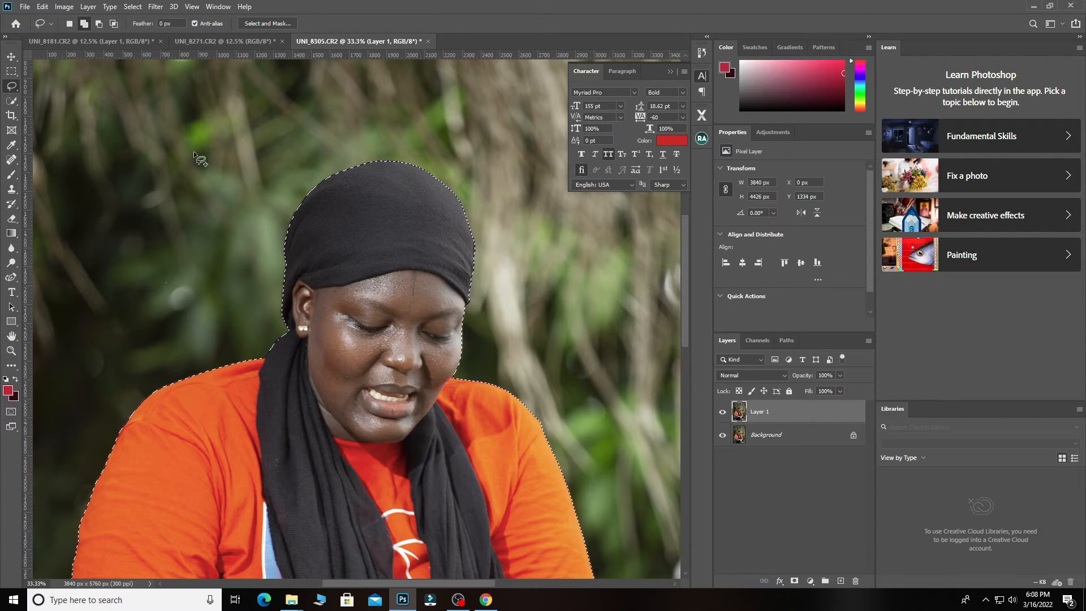
Expand the selection by 5 pixels.
left_click(133, 6)
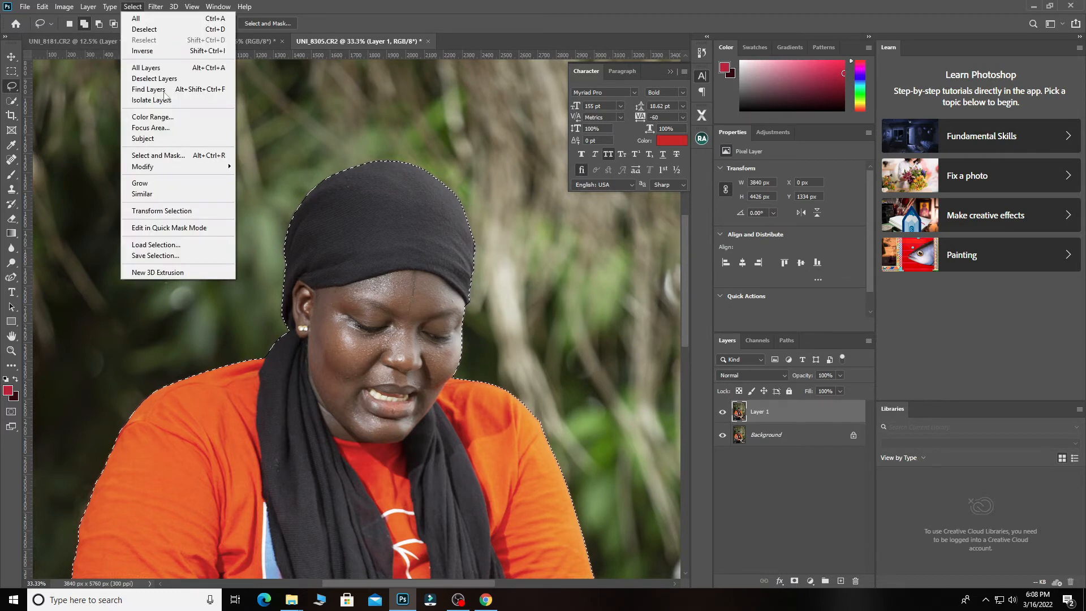
mouse_move(177, 165)
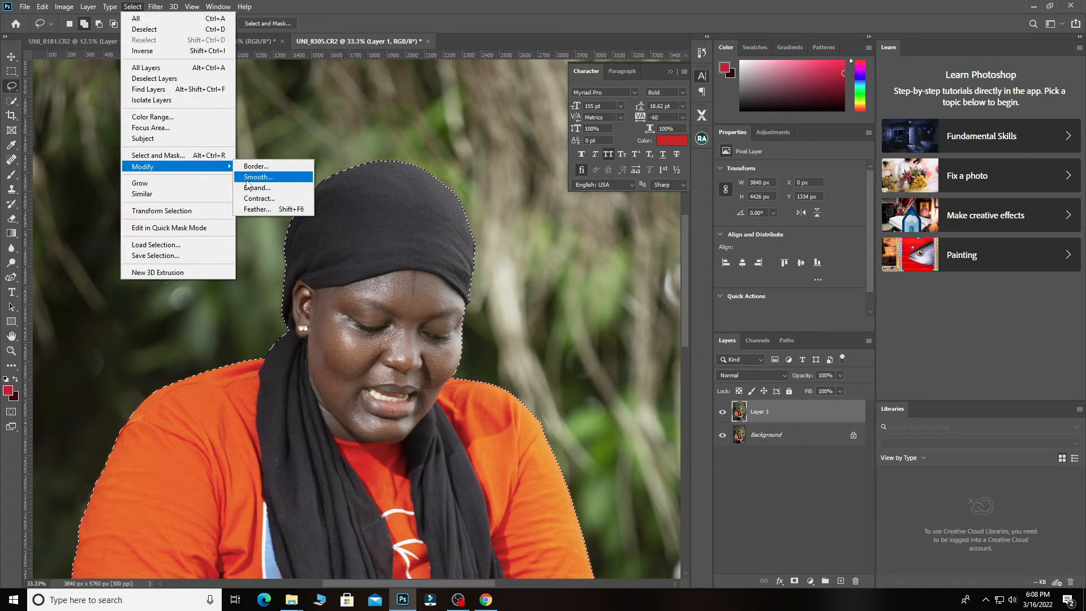
left_click(244, 187)
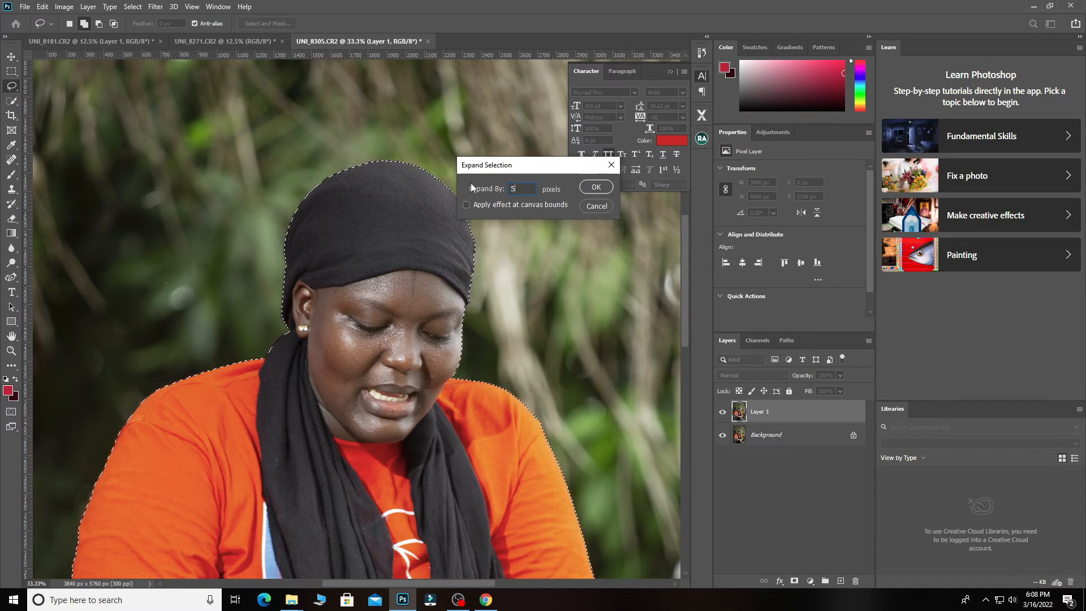
key("Return")
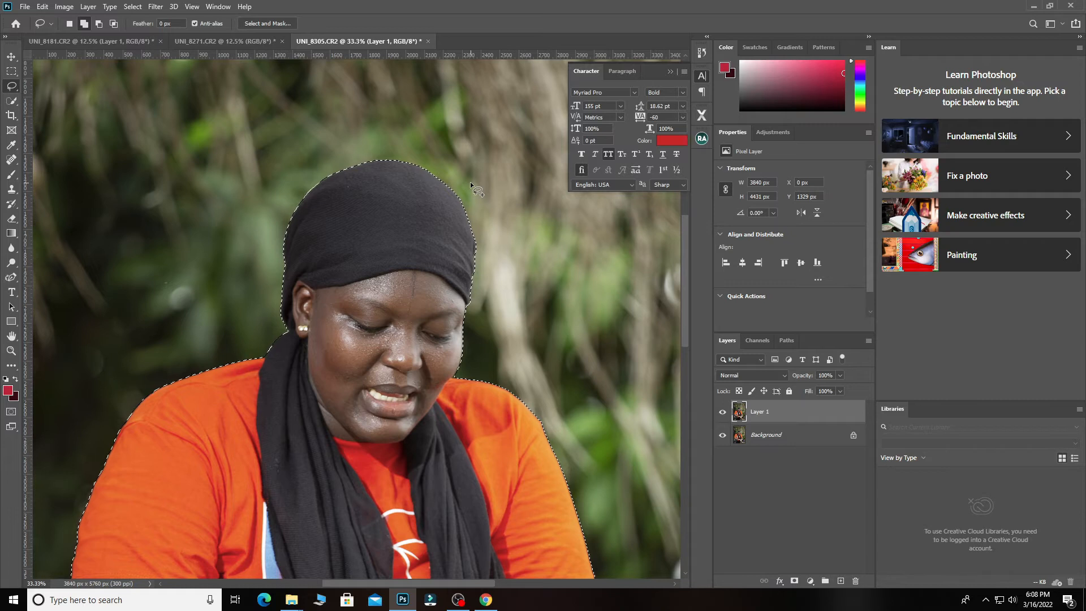
Inspect the gap between the expanded selection and the edge of the black headscarf up close.
scroll(399, 170, "up", 10)
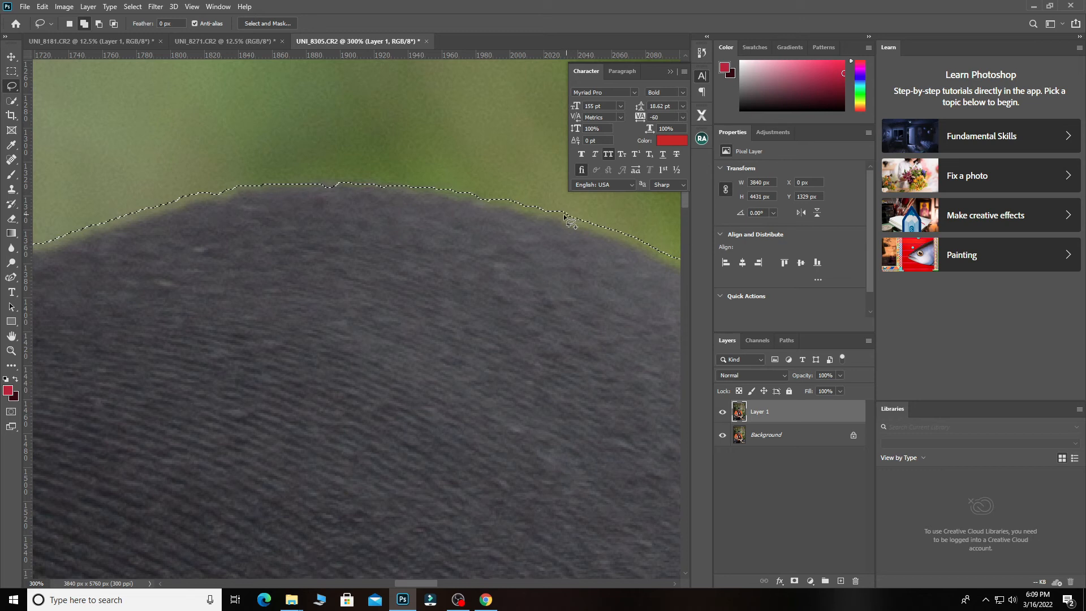
scroll(330, 262, "down", 3)
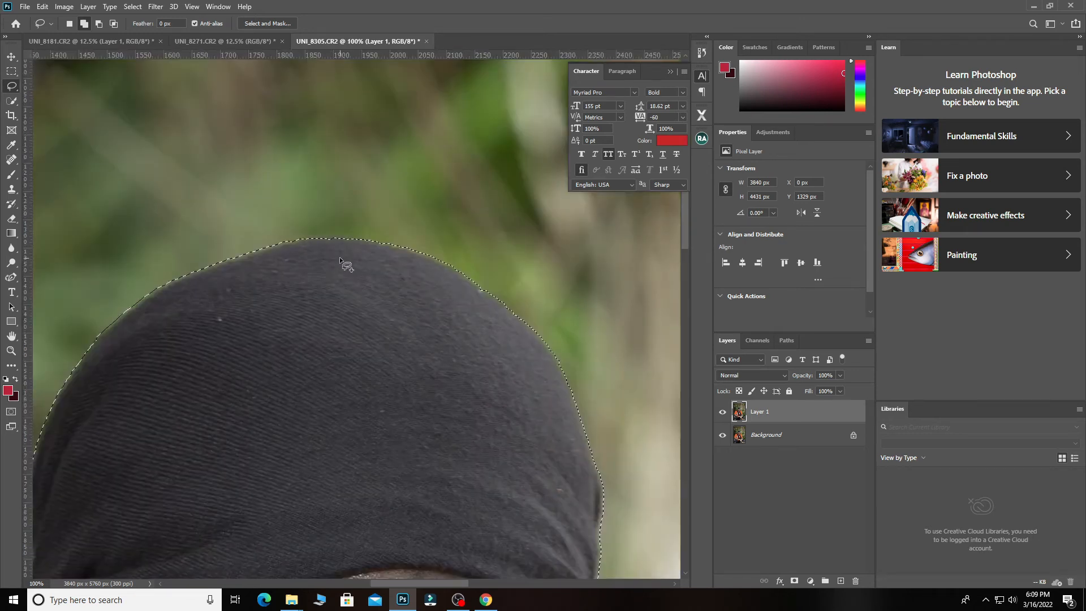
scroll(343, 259, "down", 3)
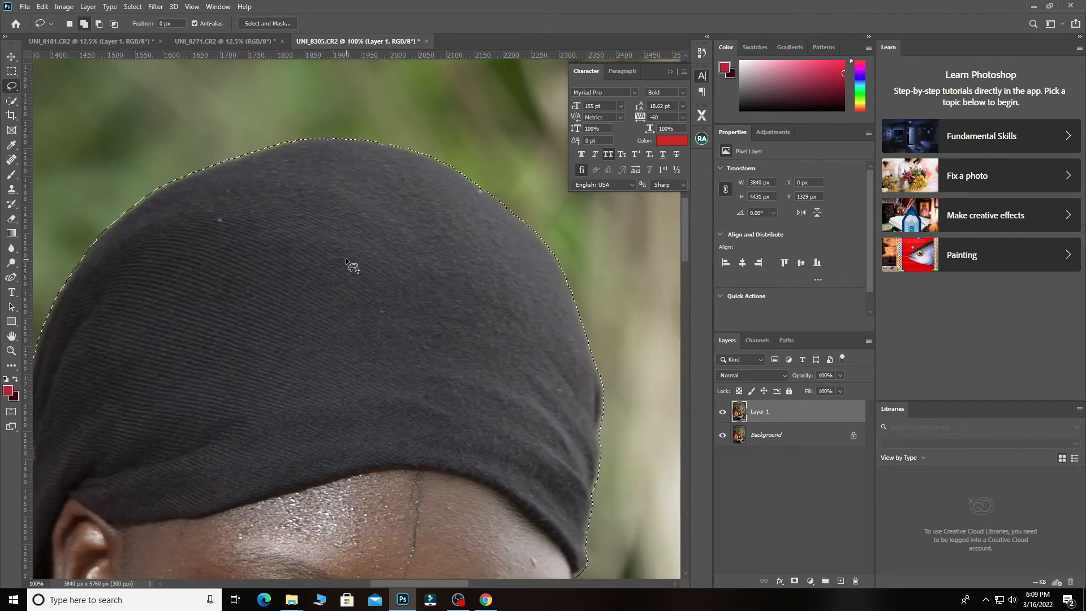
scroll(347, 262, "down", 3)
scroll(348, 264, "down", 3)
scroll(357, 266, "down", 2)
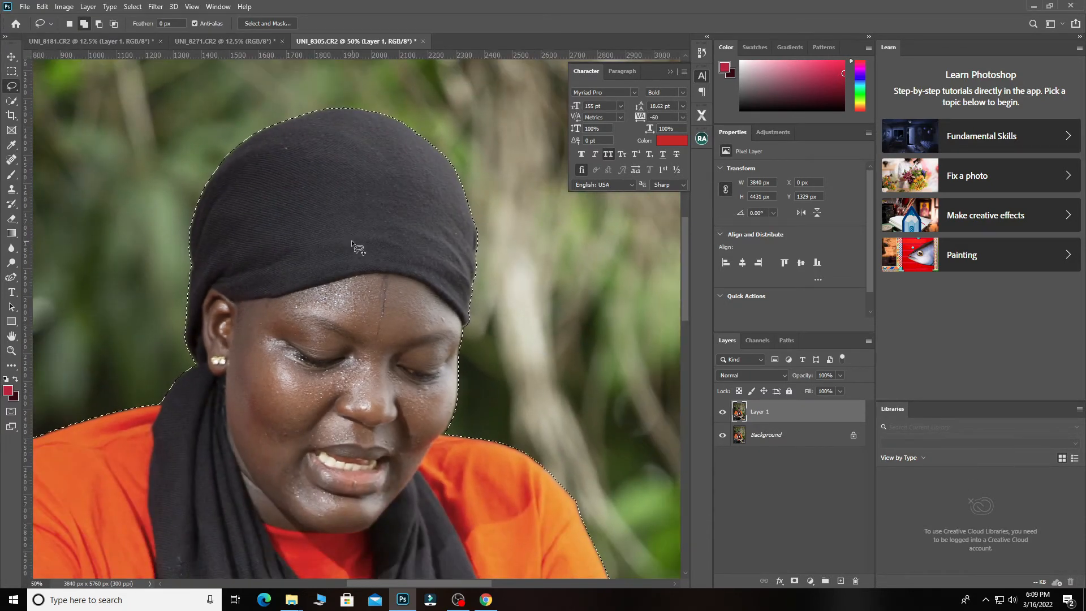
scroll(355, 243, "down", 1)
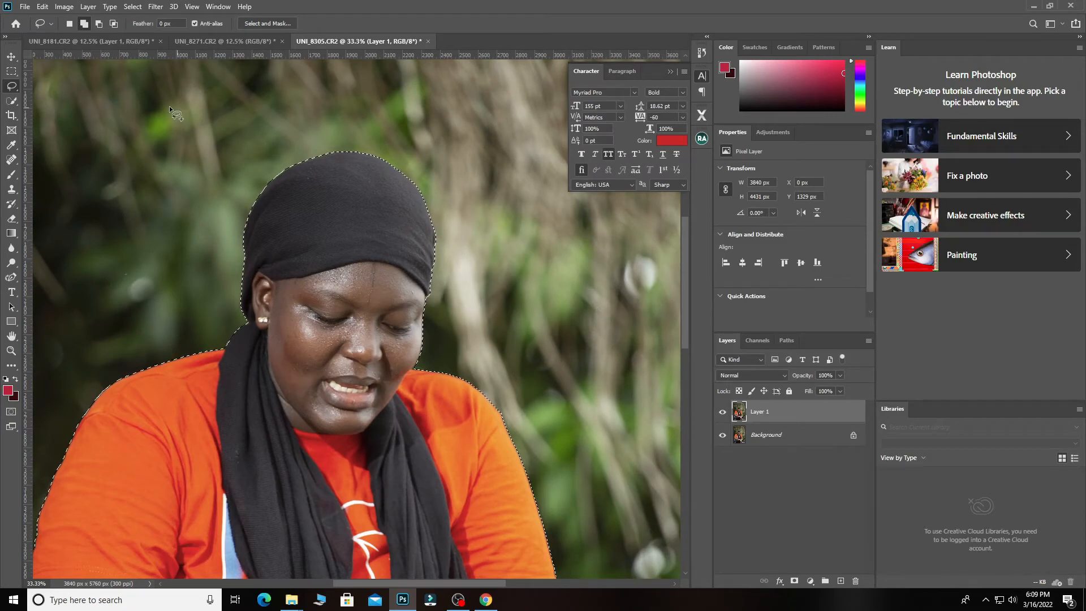
Start Content-Aware Fill on the selection and brush all the uncovered background around the woman into the sampling area.
left_click(42, 6)
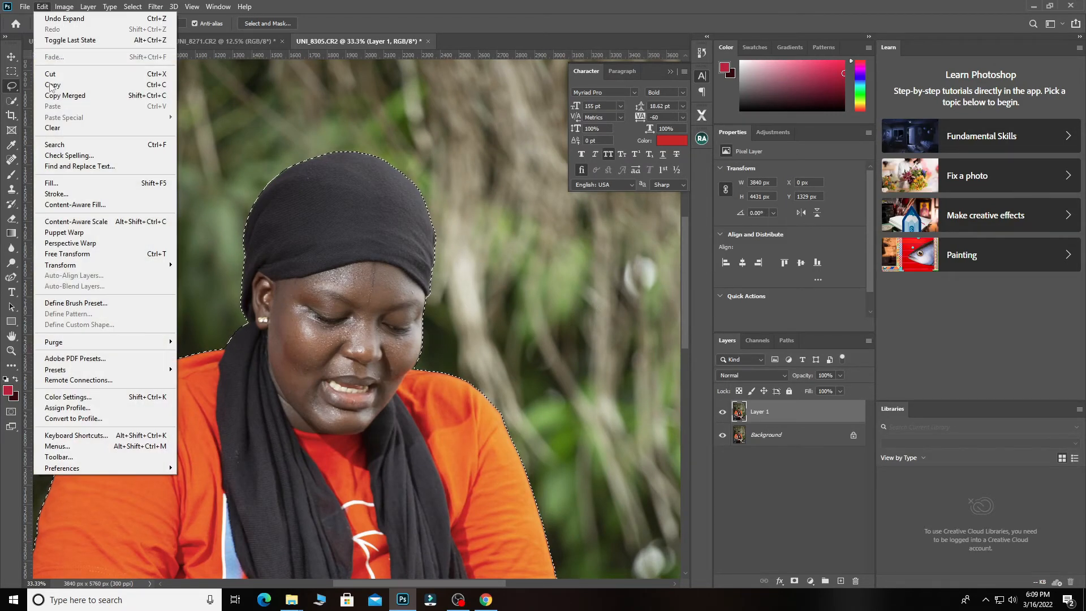
left_click(102, 206)
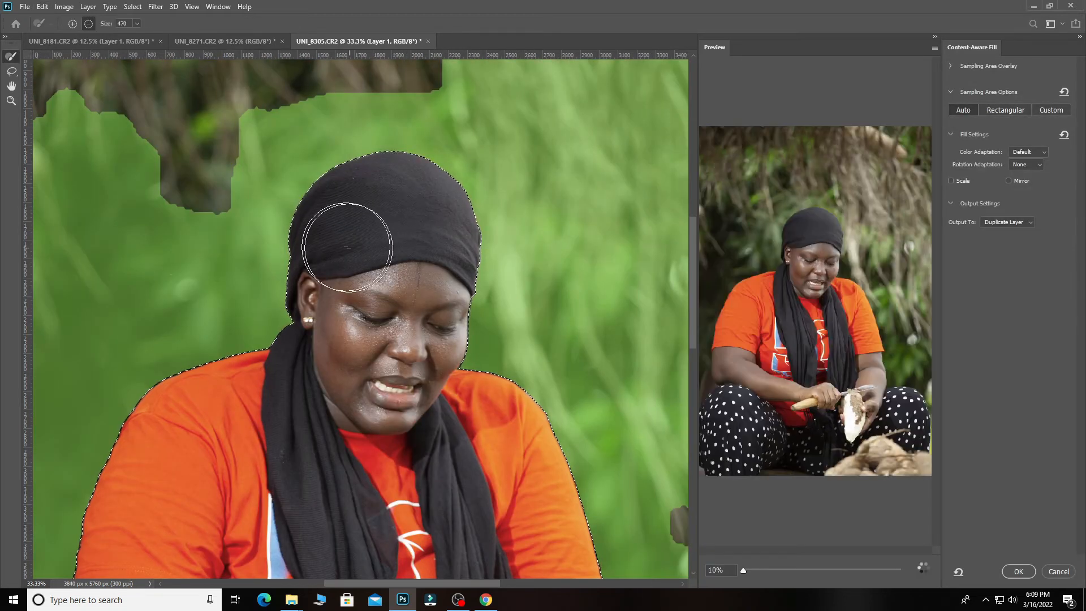
left_click(333, 230, "alt")
left_click(333, 229, "alt")
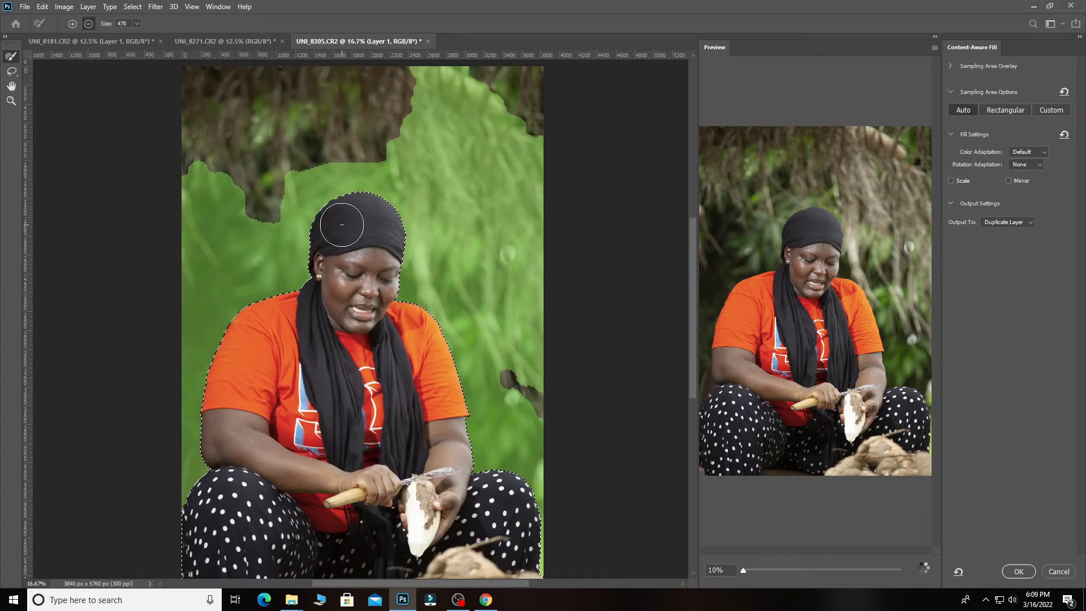
scroll(466, 195, "up", 1)
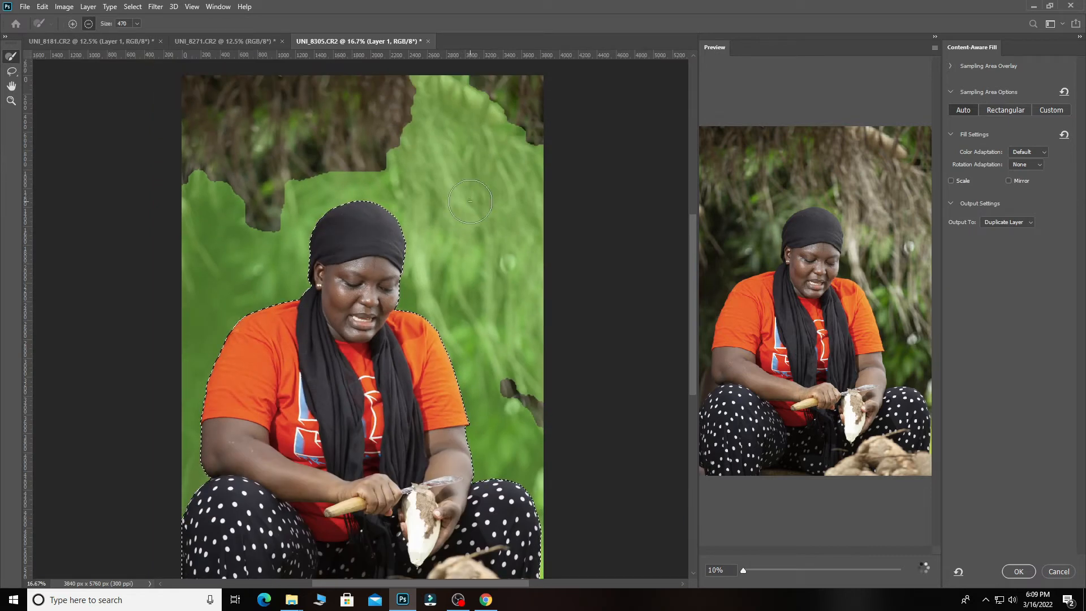
scroll(470, 201, "up", 5)
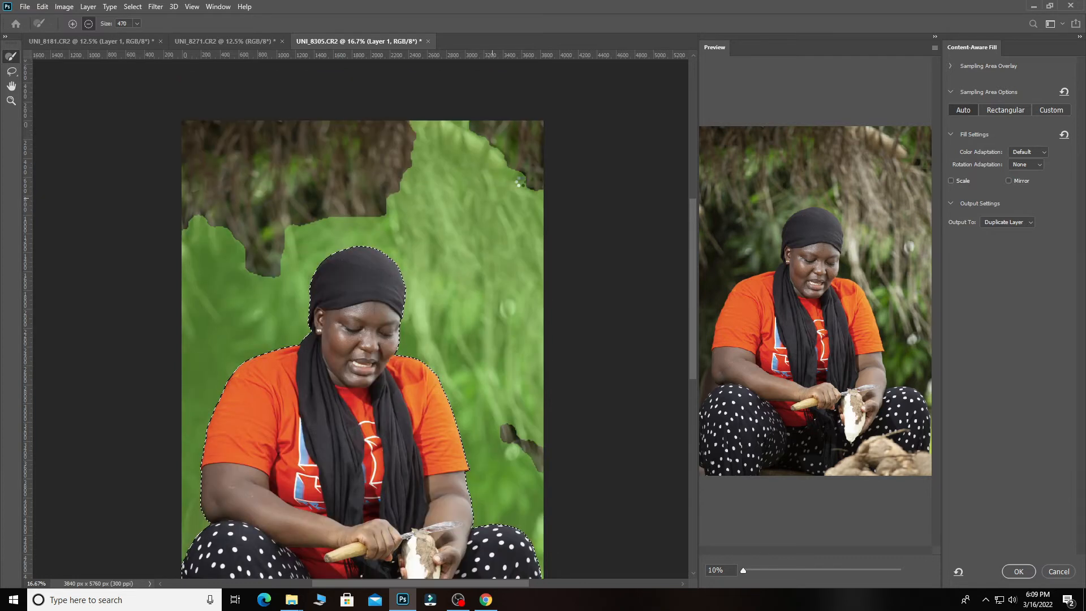
left_click(500, 167)
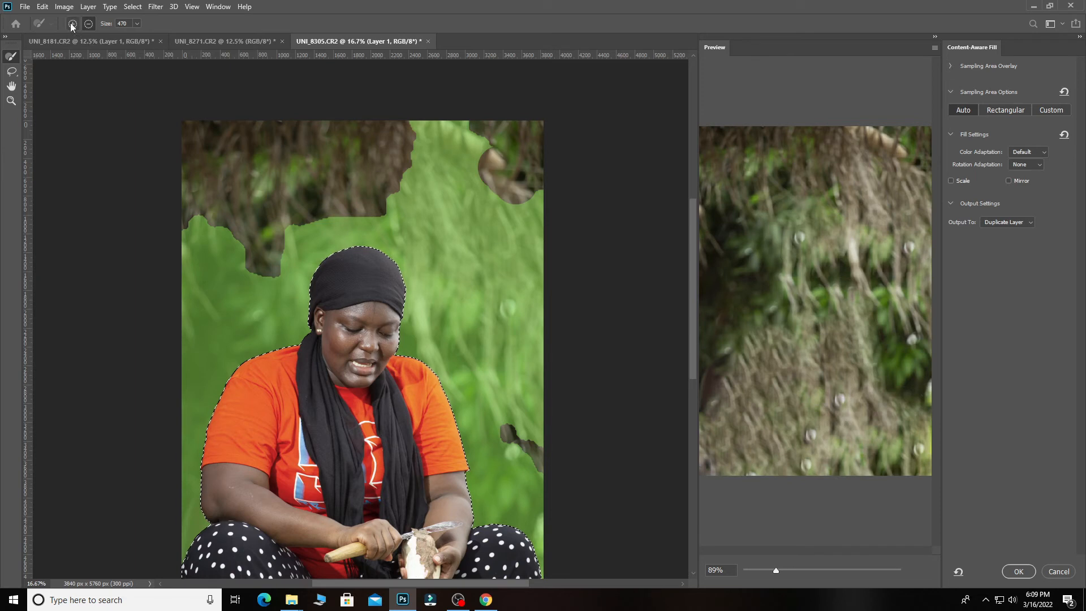
left_click(72, 25)
mouse_move(501, 170)
left_mouse_down()
mouse_move(524, 189)
mouse_move(470, 134)
mouse_move(301, 194)
left_mouse_up()
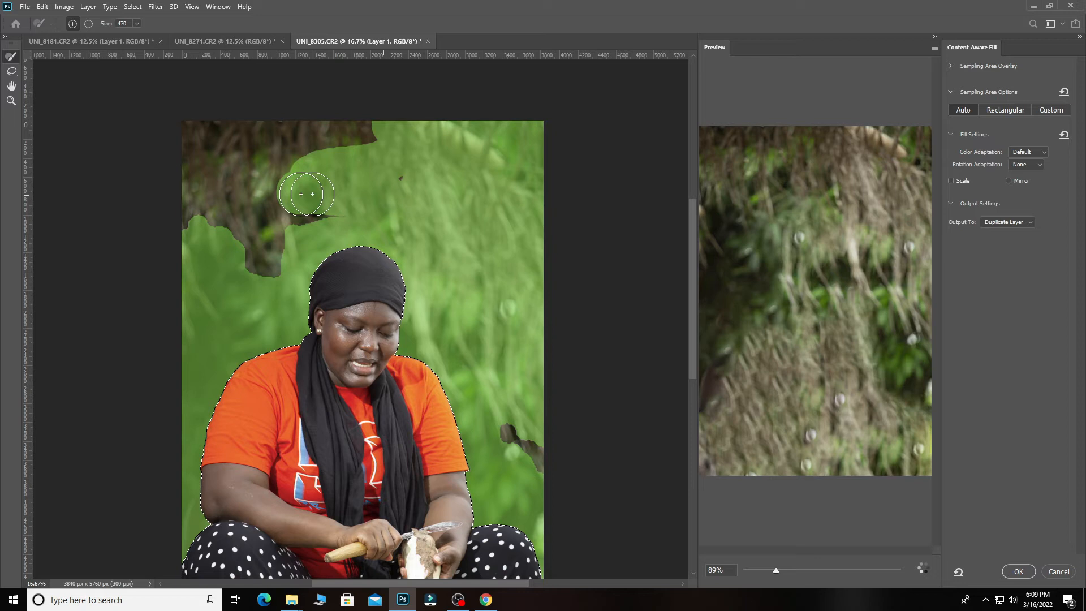
left_click_drag(301, 194, 683, 187)
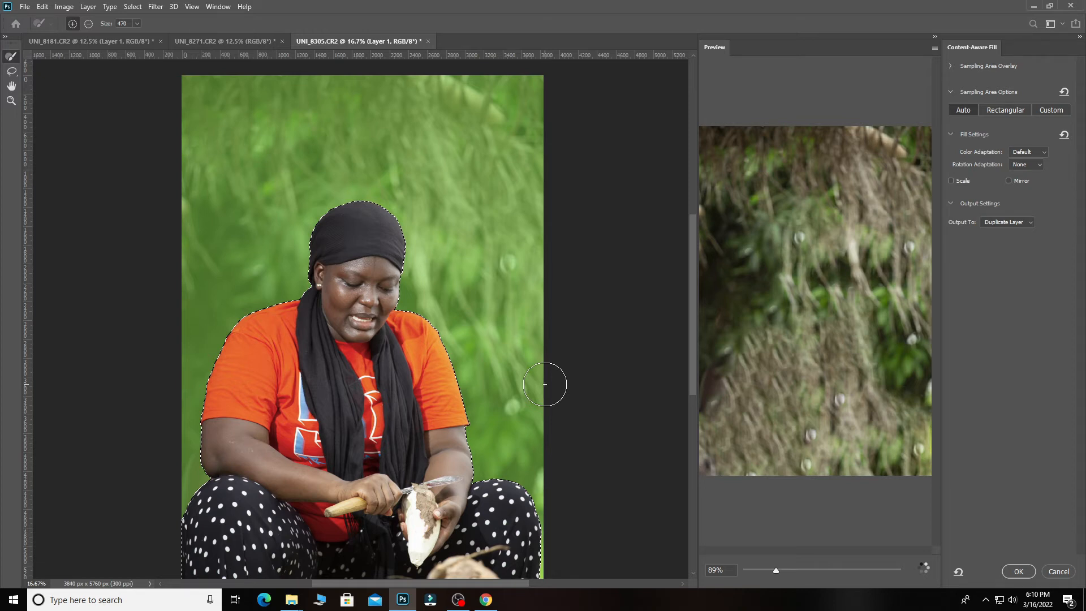
Output the content-aware fill to a duplicate layer and apply it.
scroll(545, 384, "down", 1)
left_click(999, 223)
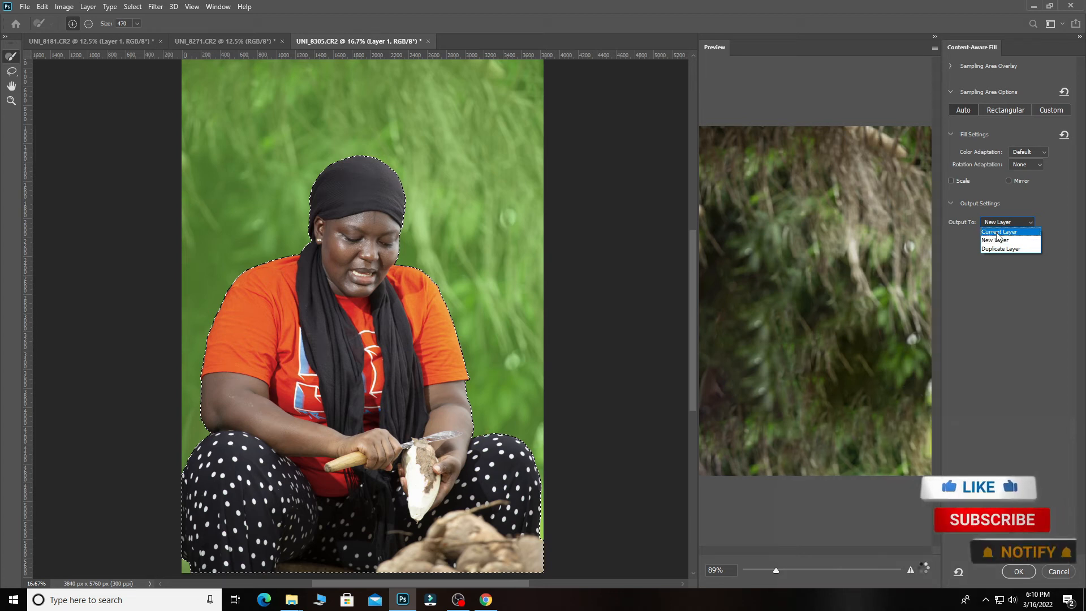
left_click(1000, 248)
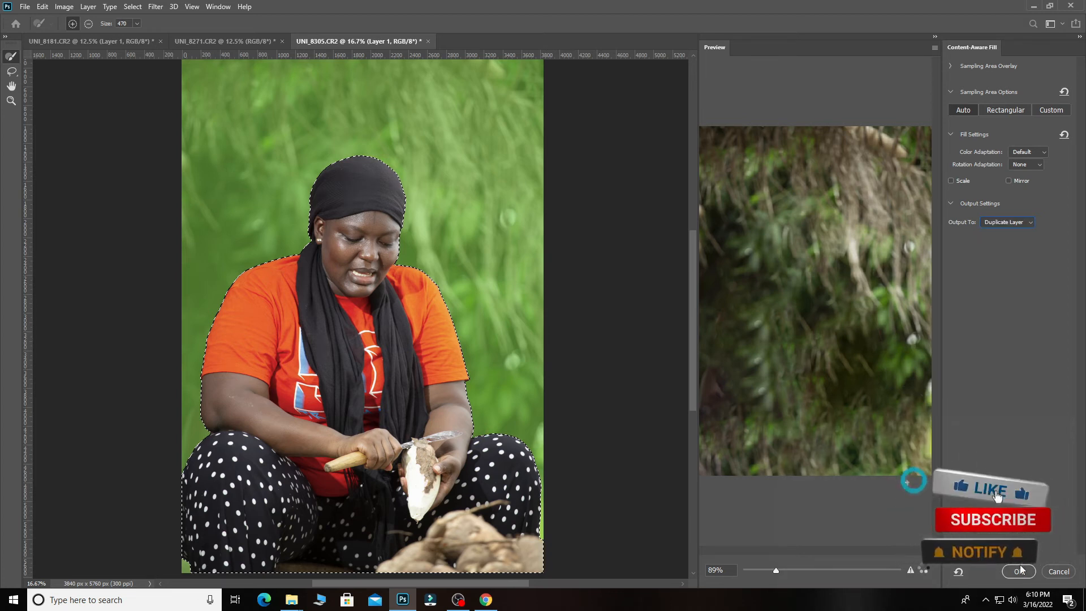
left_click(1019, 571)
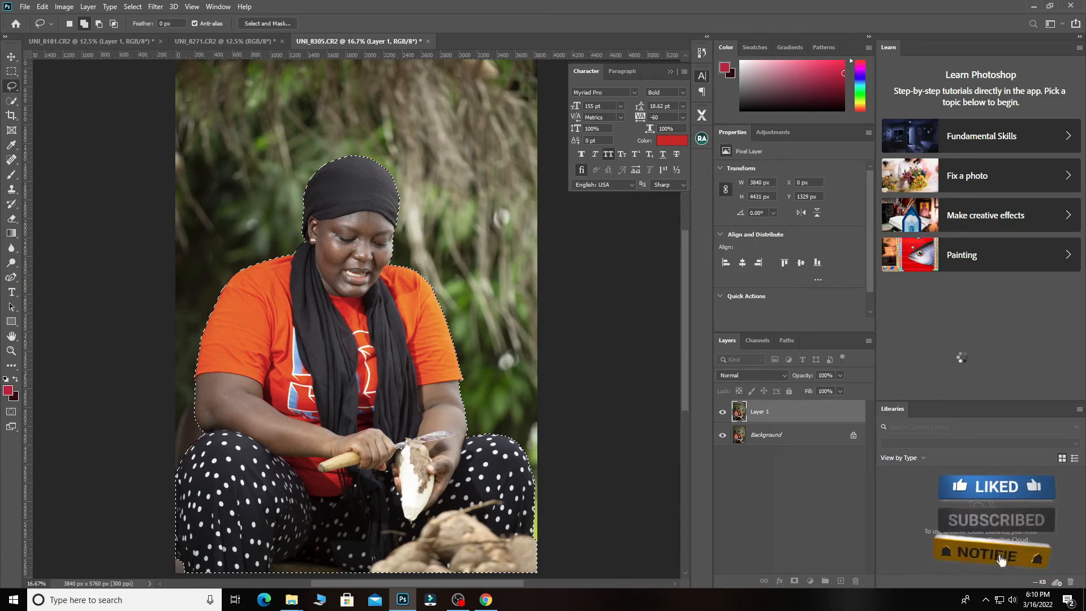